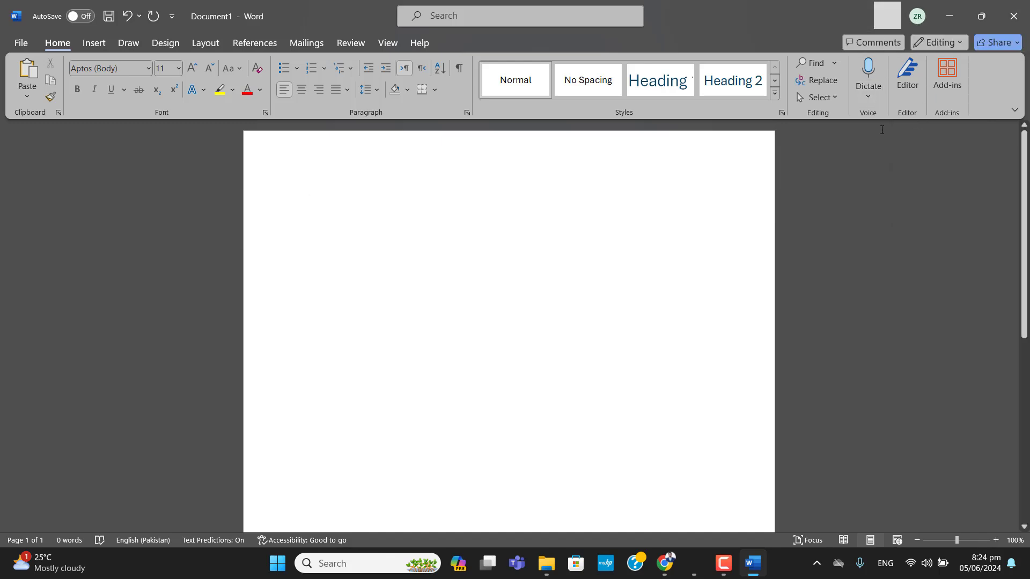
# - Start Dictate and speak an opening paragraph about how Dictate helps capture content and notes in a Word document
pyautogui.click(872, 87)
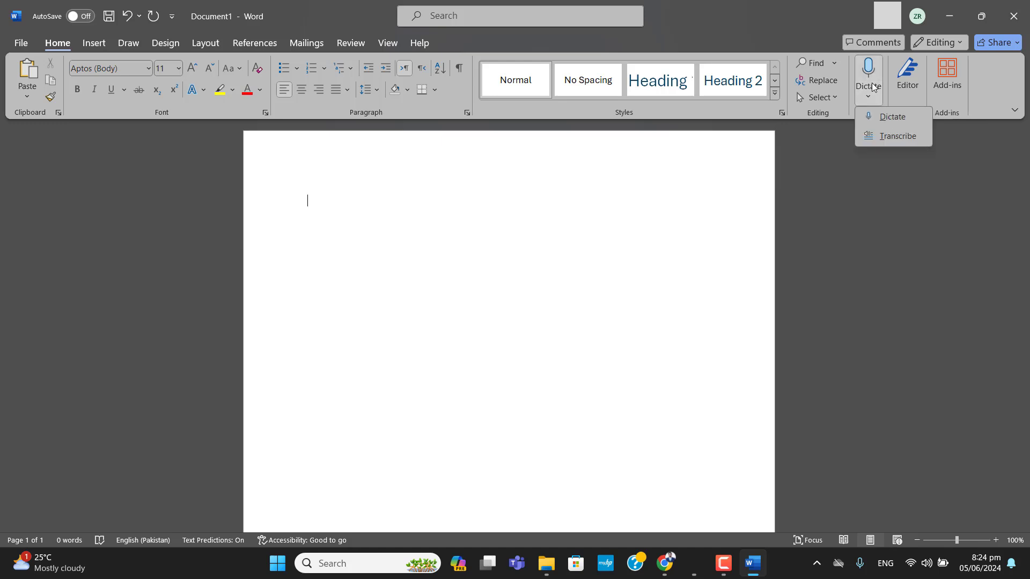
pyautogui.click(899, 120)
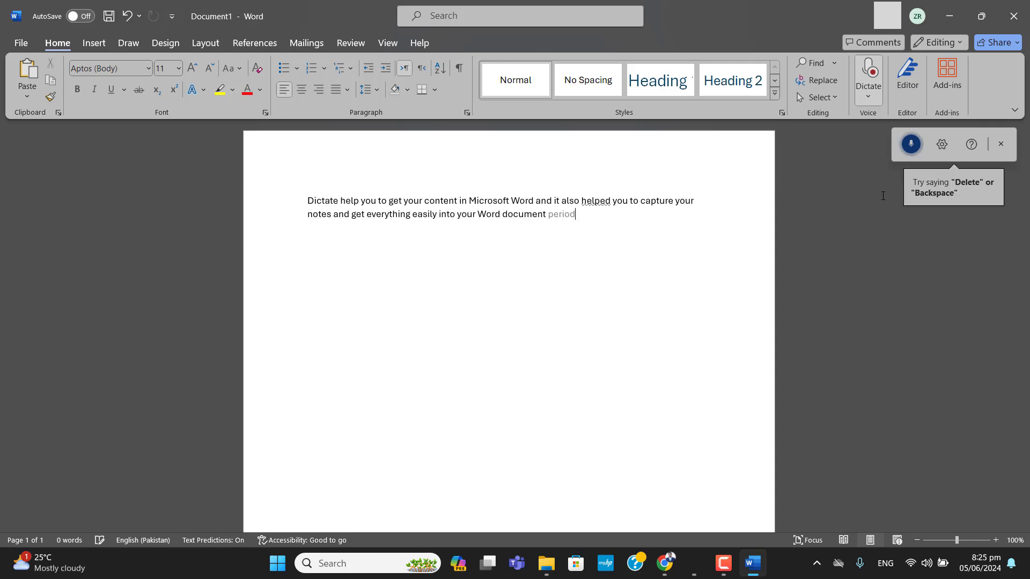
pyautogui.click(729, 569)
pyautogui.click(696, 414)
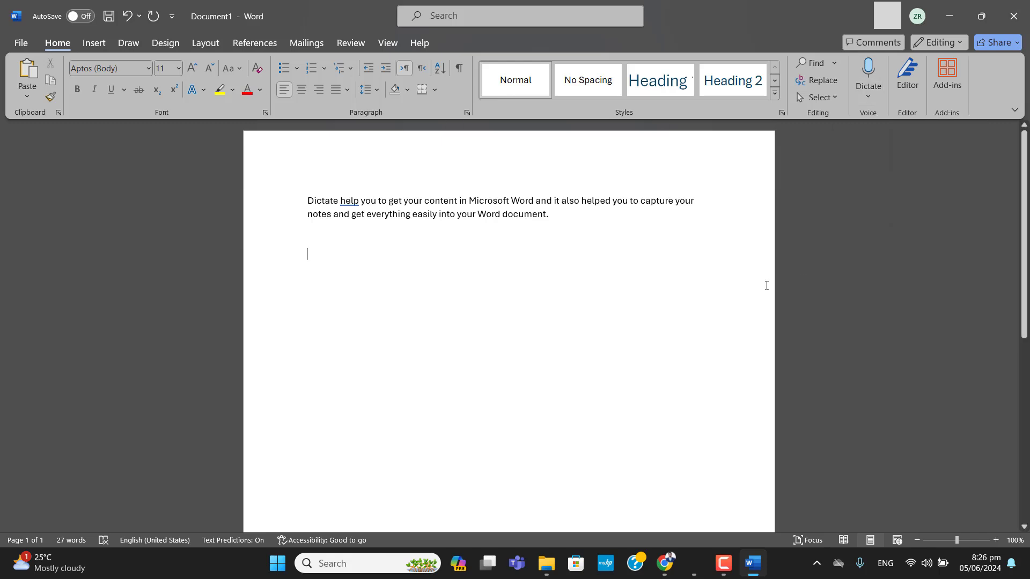
# - Dictate the sentence "A quick brown fox jumps over the lazy dog." below the first paragraph and stop dictating
pyautogui.hotkey('alt', '`')
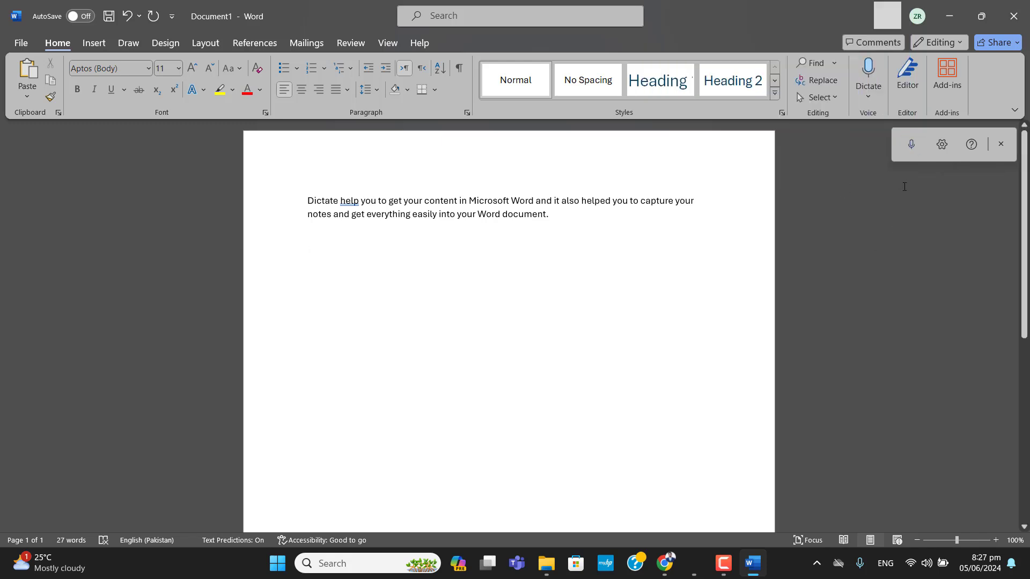
pyautogui.click(911, 152)
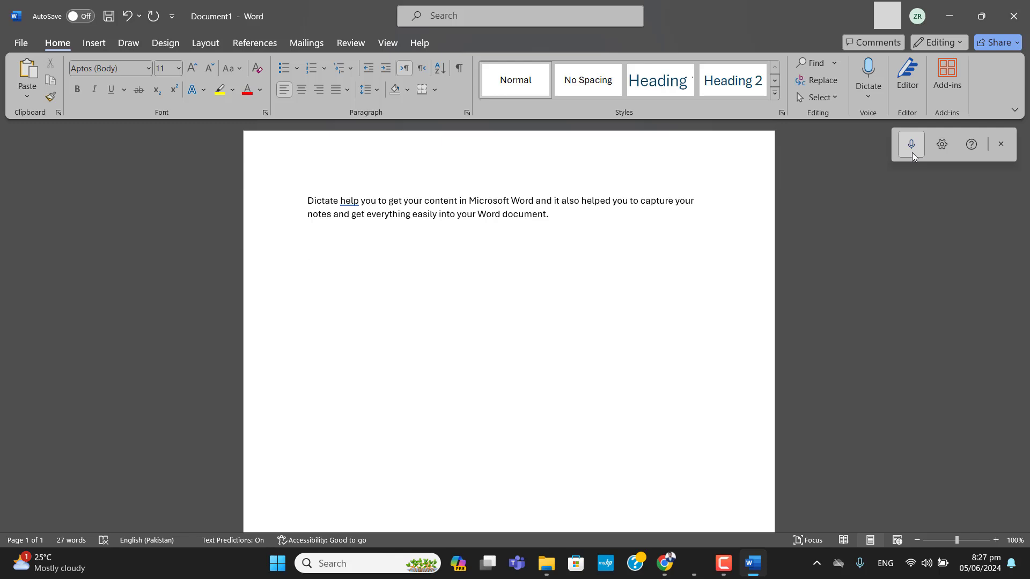
pyautogui.click(912, 152)
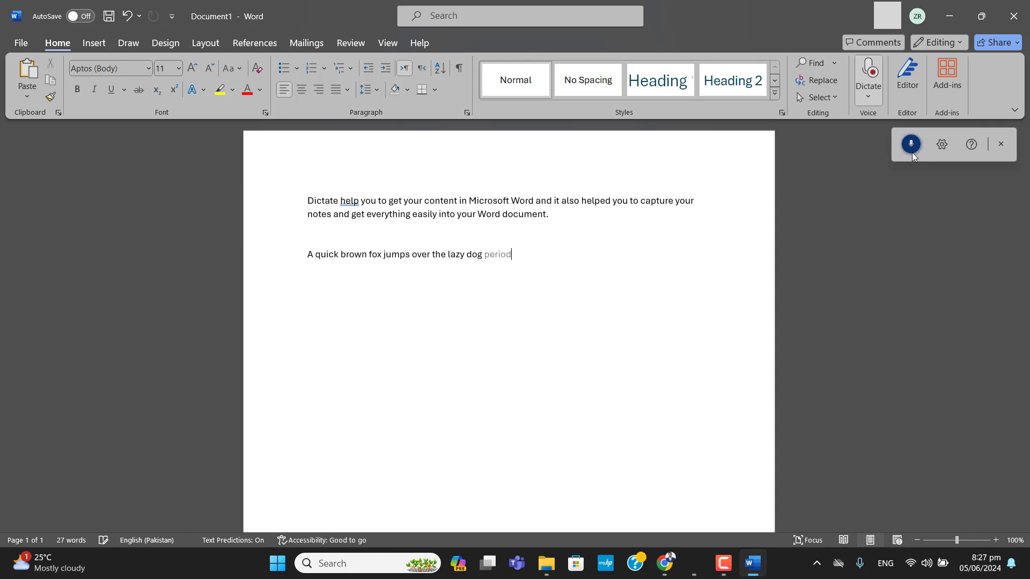
pyautogui.click(911, 145)
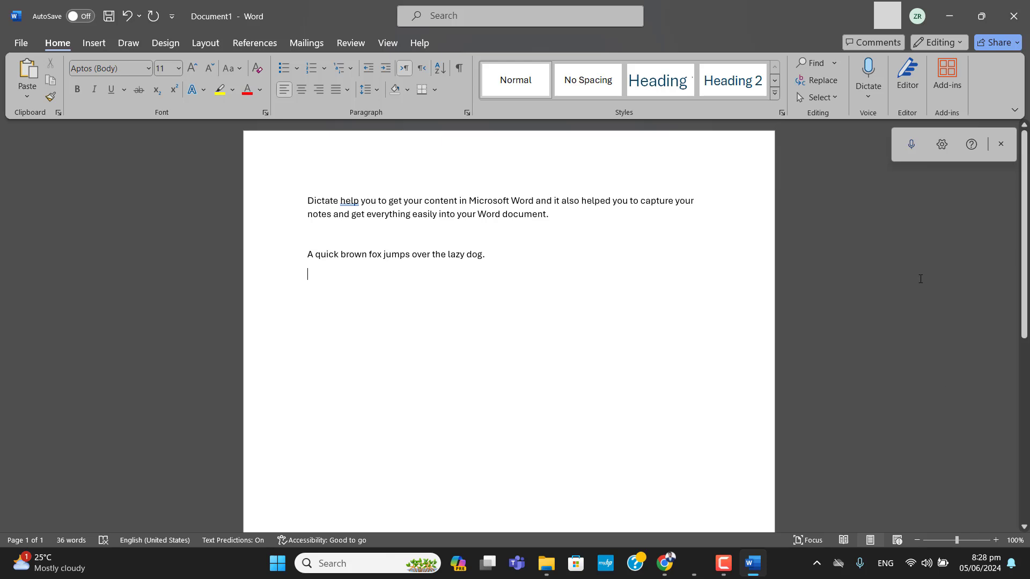
# - Review the spoken language and microphone choices in the dictation settings, enable auto-punctuation, and save
pyautogui.click(943, 146)
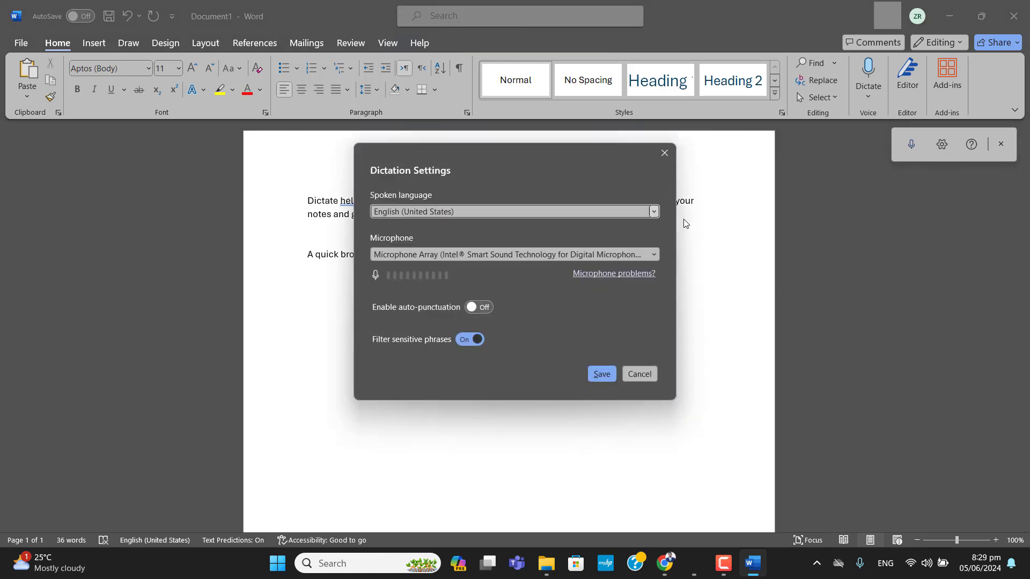
pyautogui.click(655, 211)
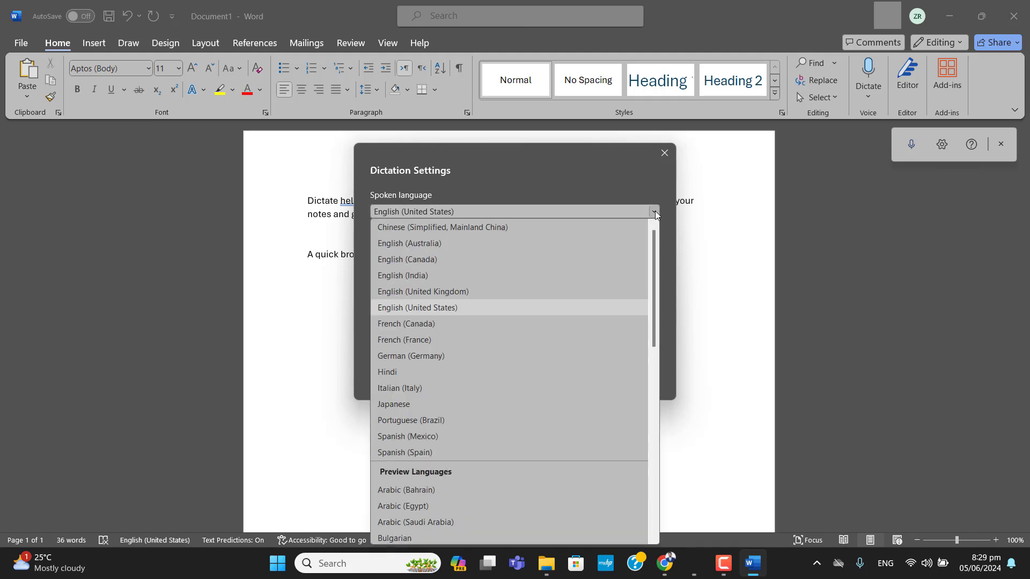
pyautogui.click(655, 211)
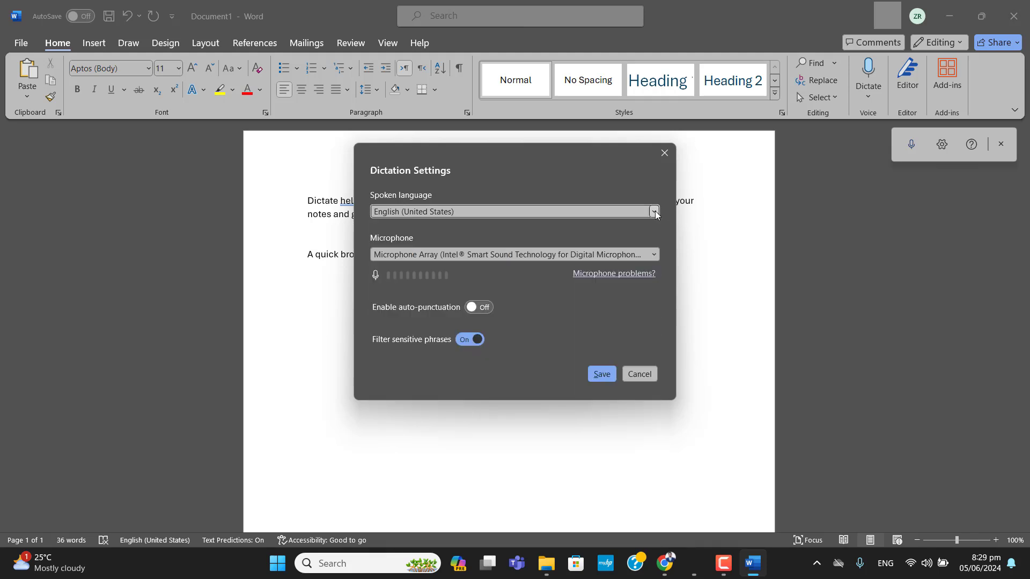
pyautogui.click(654, 255)
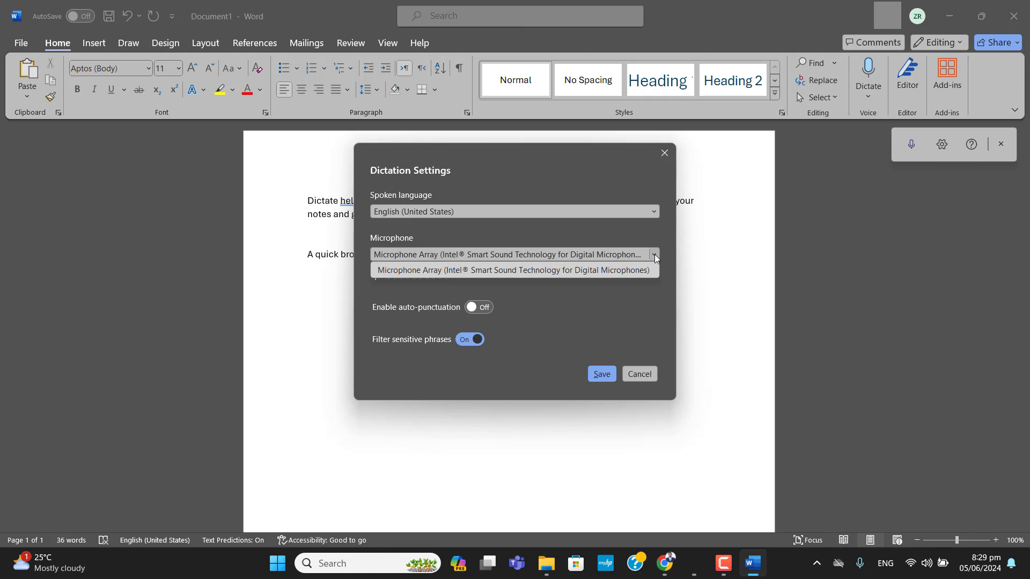
pyautogui.click(634, 295)
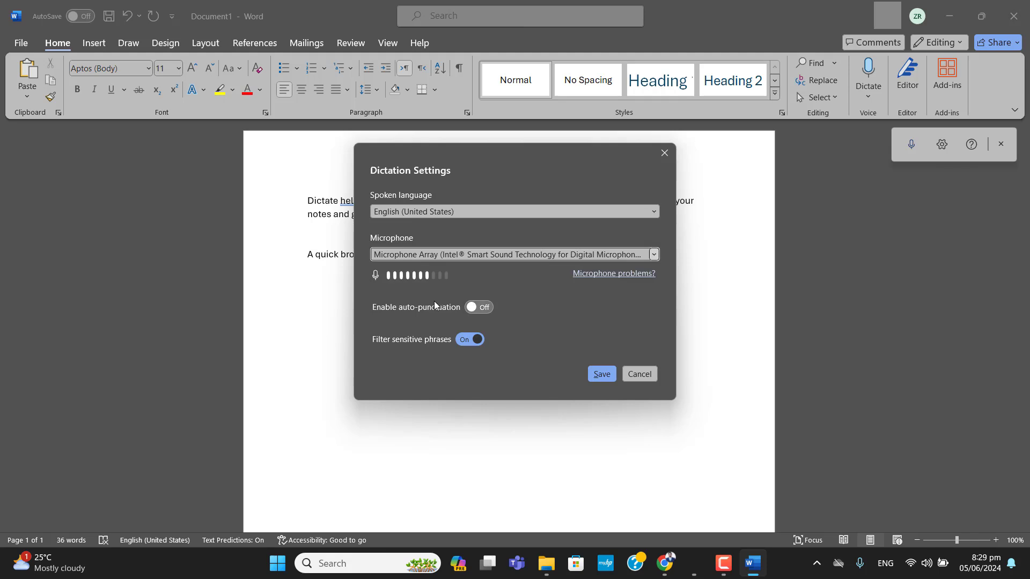
pyautogui.click(483, 308)
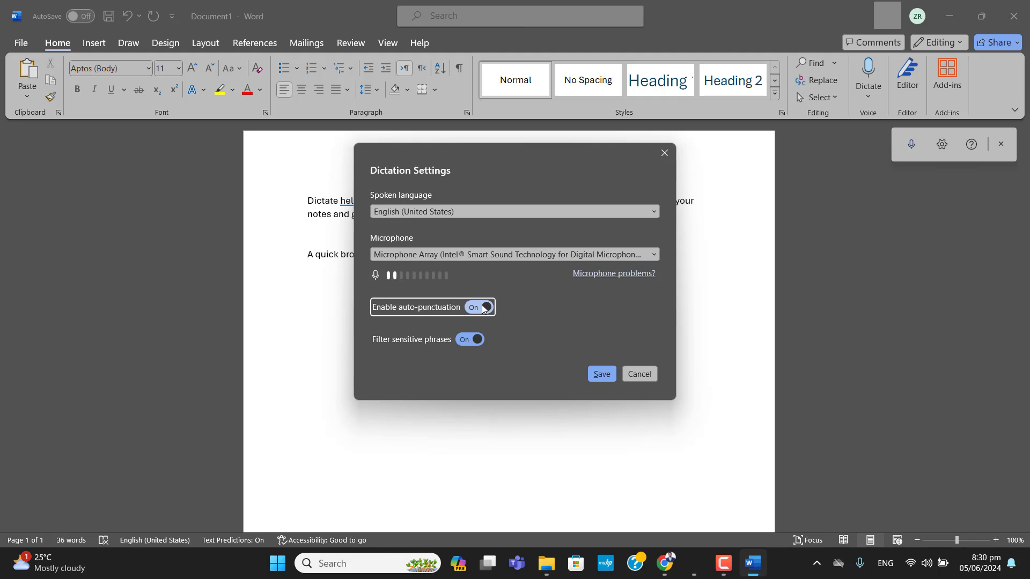
pyautogui.click(484, 308)
pyautogui.click(484, 308)
pyautogui.click(597, 374)
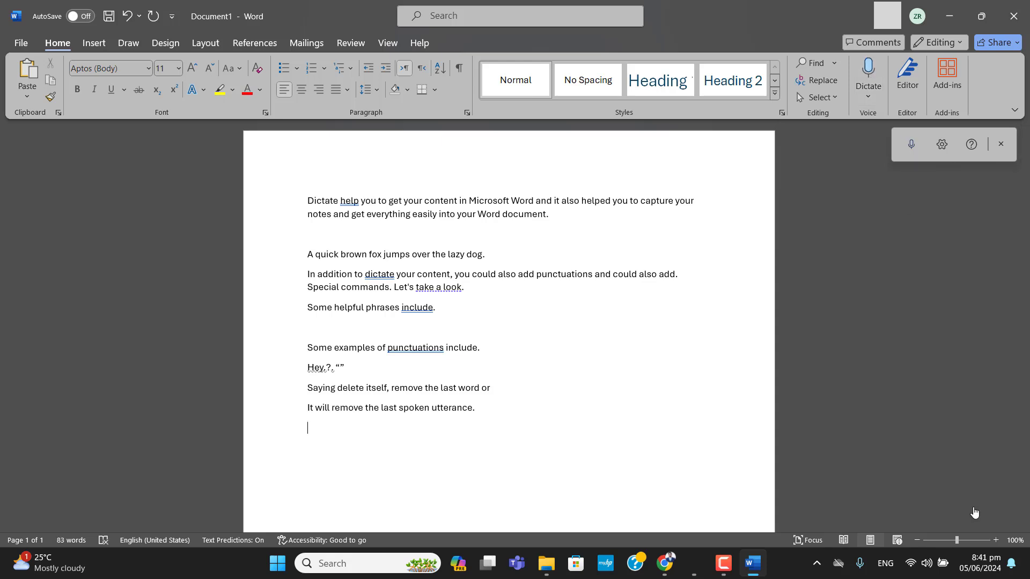
# - Dictate "How are you?" on the empty last line with the word "you" in bold
pyautogui.click(911, 143)
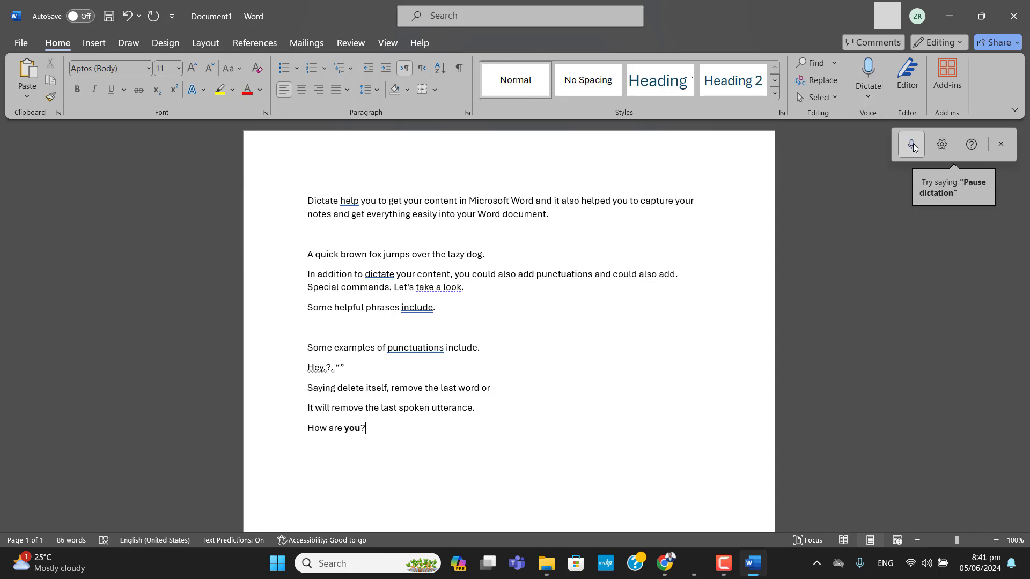
# - Record a short spoken clip with Transcribe, save and transcribe it, and play the recording back
pyautogui.click(869, 97)
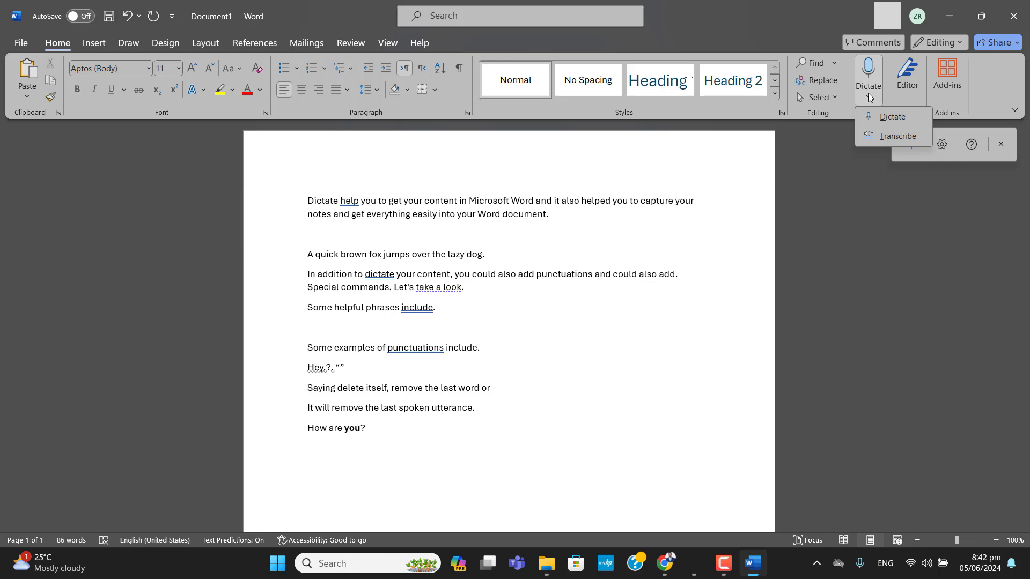
pyautogui.click(894, 136)
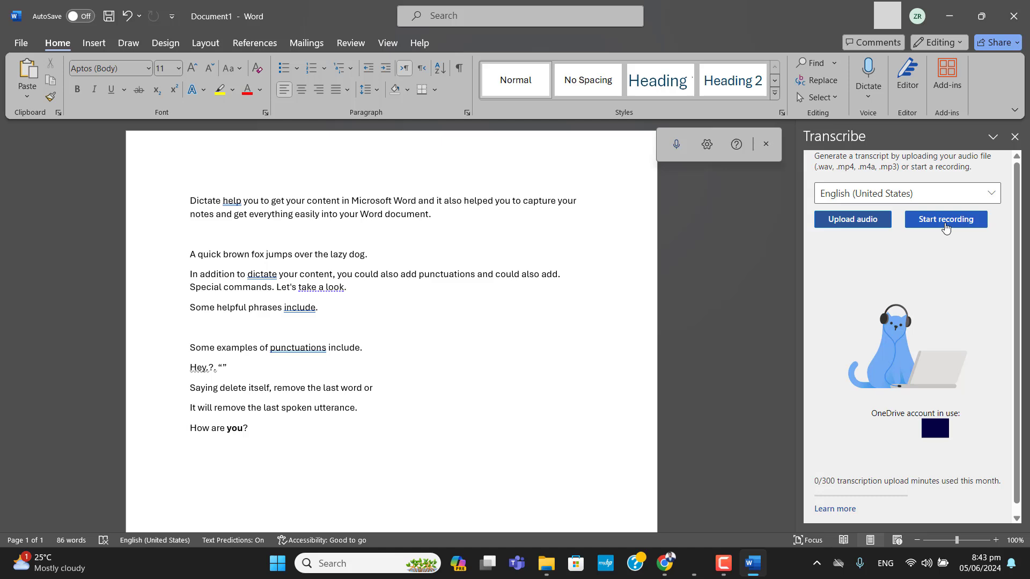
pyautogui.click(945, 220)
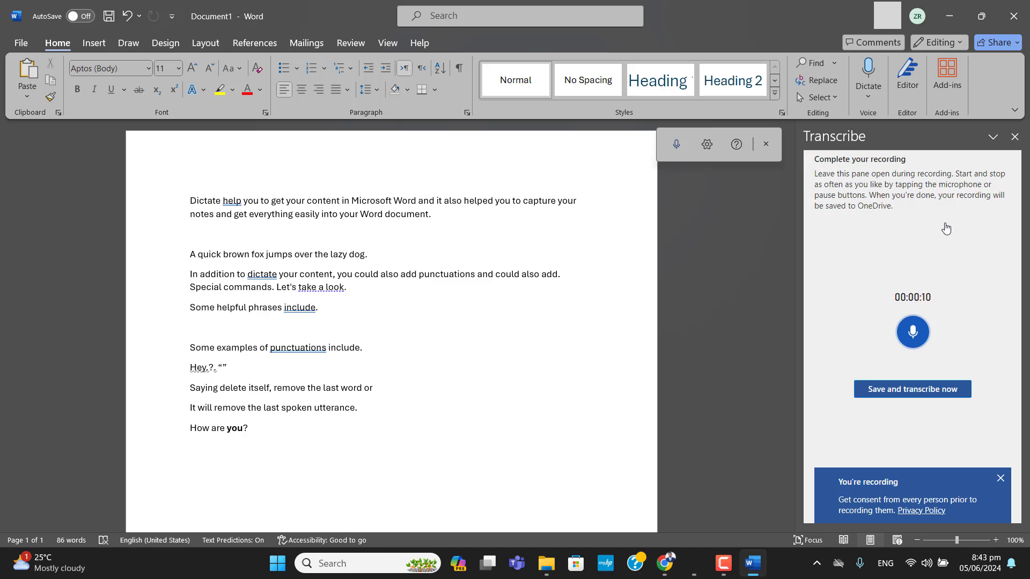
pyautogui.click(923, 391)
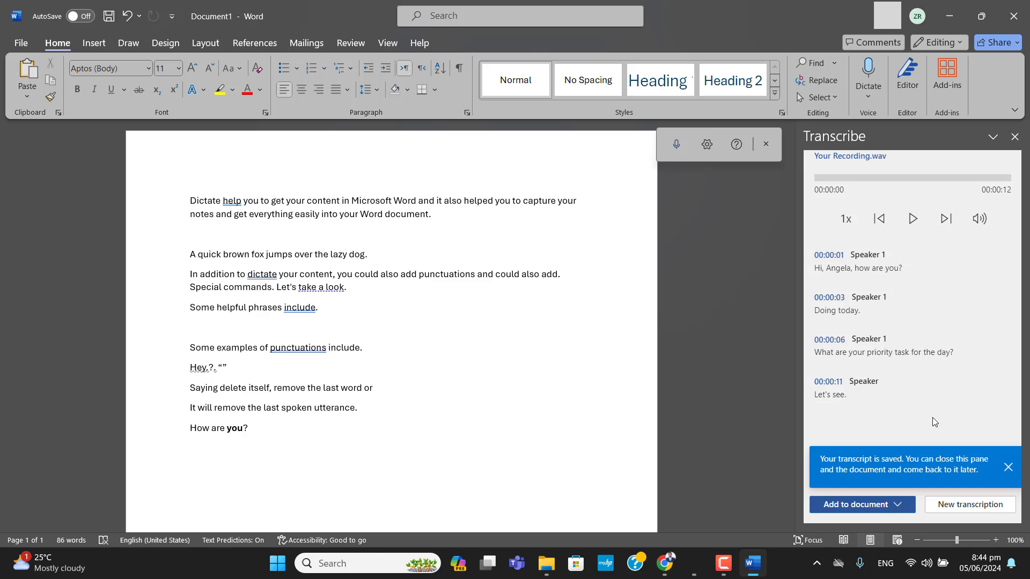
pyautogui.click(912, 218)
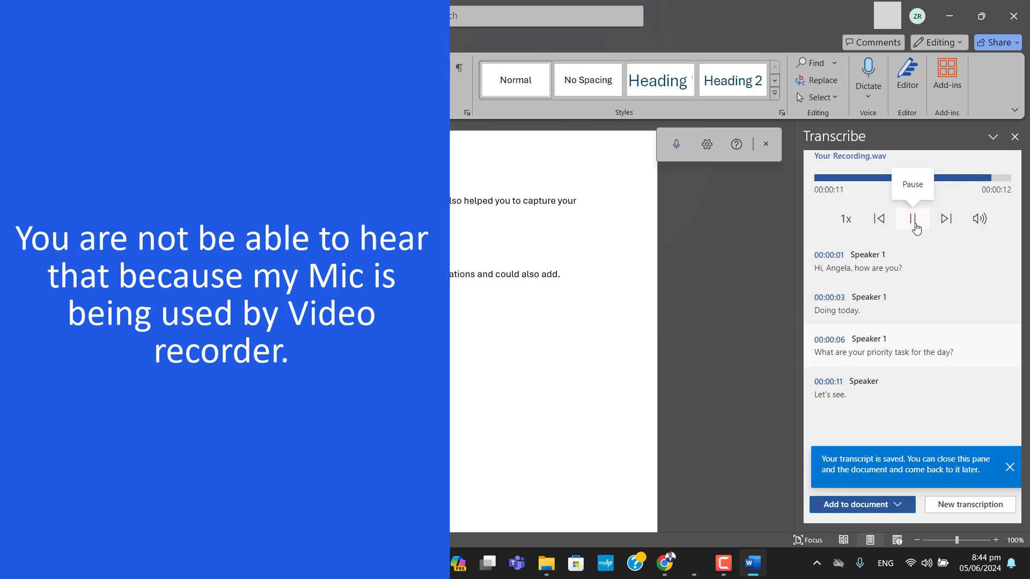
pyautogui.click(913, 220)
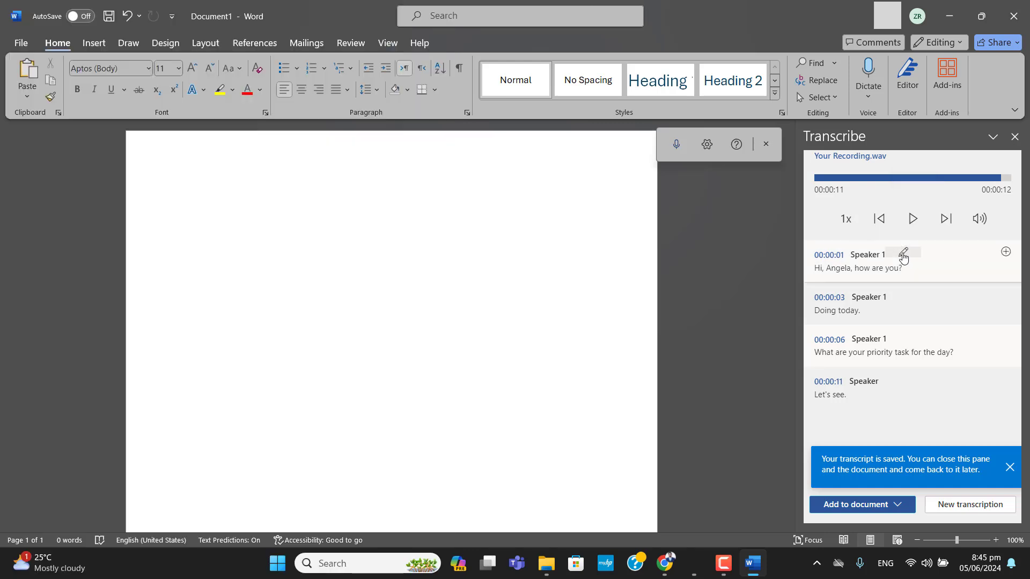
# - Replace the speaker label of only the 00:00:01 transcript entry with the speaker's first name
pyautogui.click(902, 253)
pyautogui.moveTo(903, 255); pyautogui.dragTo(796, 263)
pyautogui.write('Zubair')
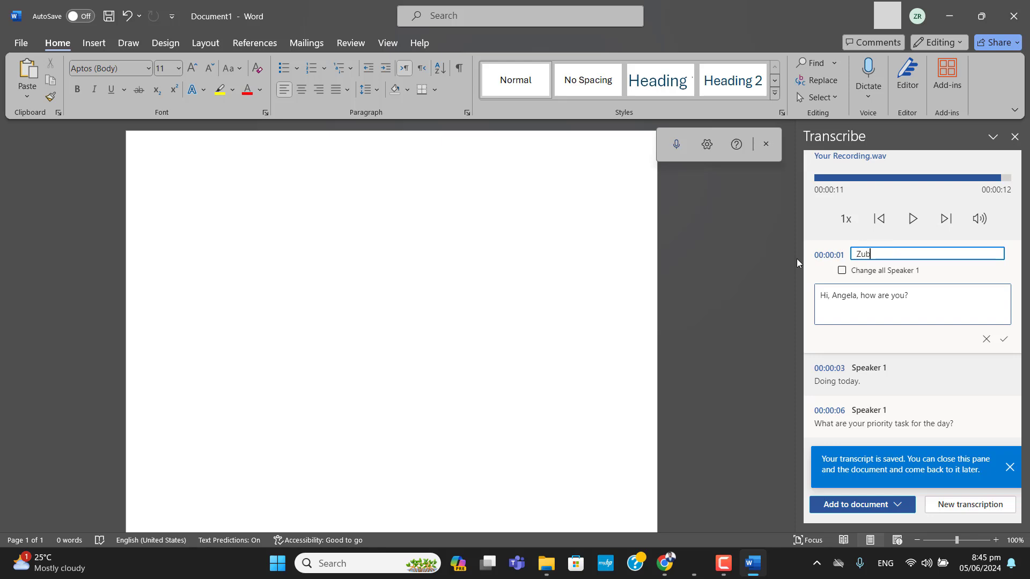
pyautogui.click(1001, 342)
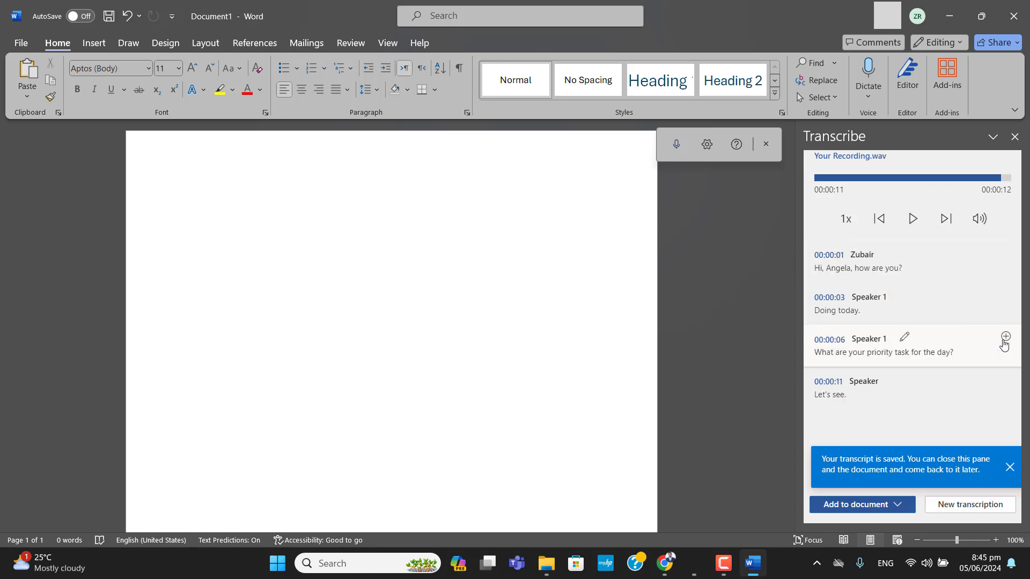
# - Add the whole transcript to the document with speakers and timestamps
pyautogui.click(903, 506)
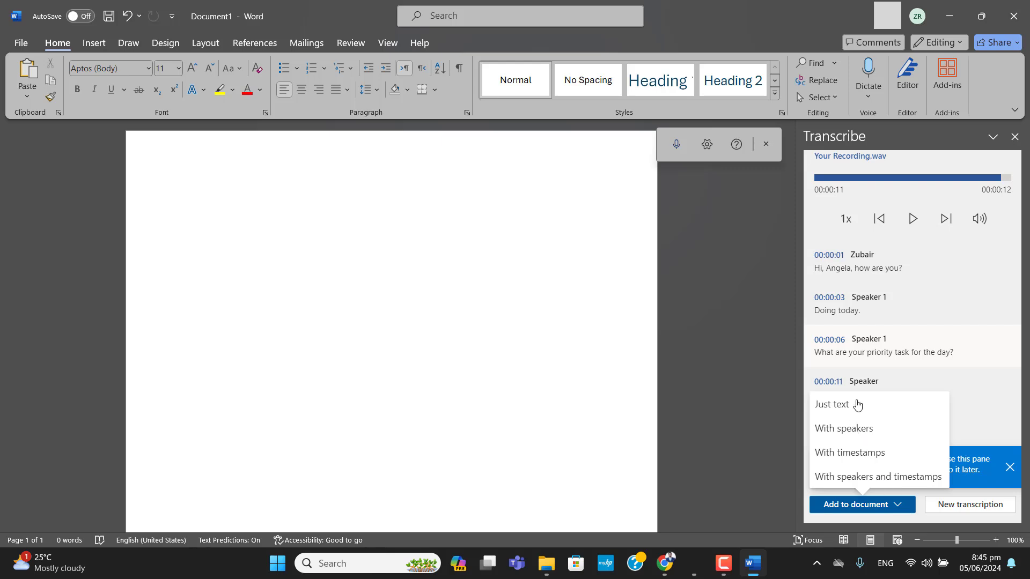
pyautogui.click(876, 477)
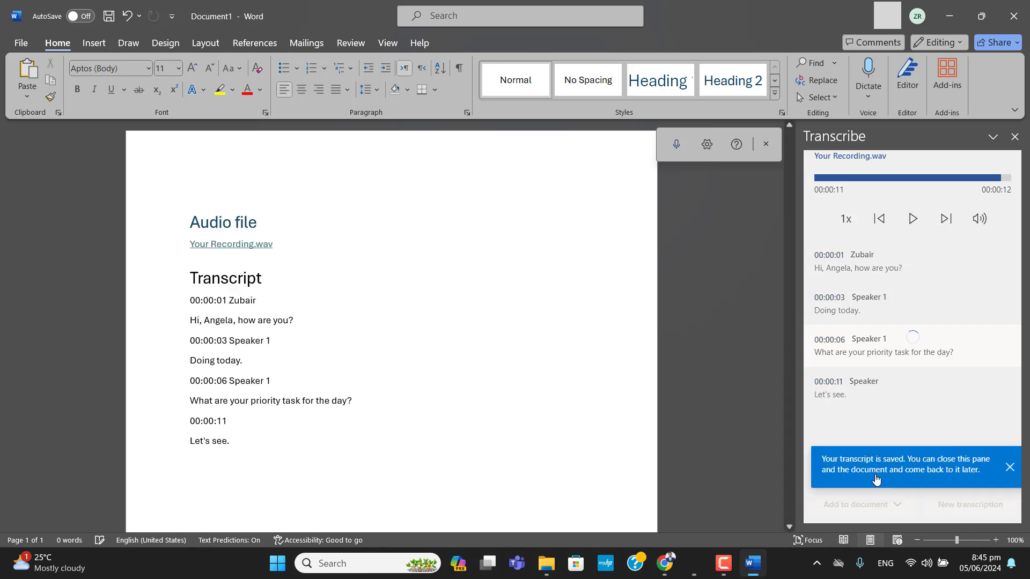
pyautogui.scroll(5, 784, 331)
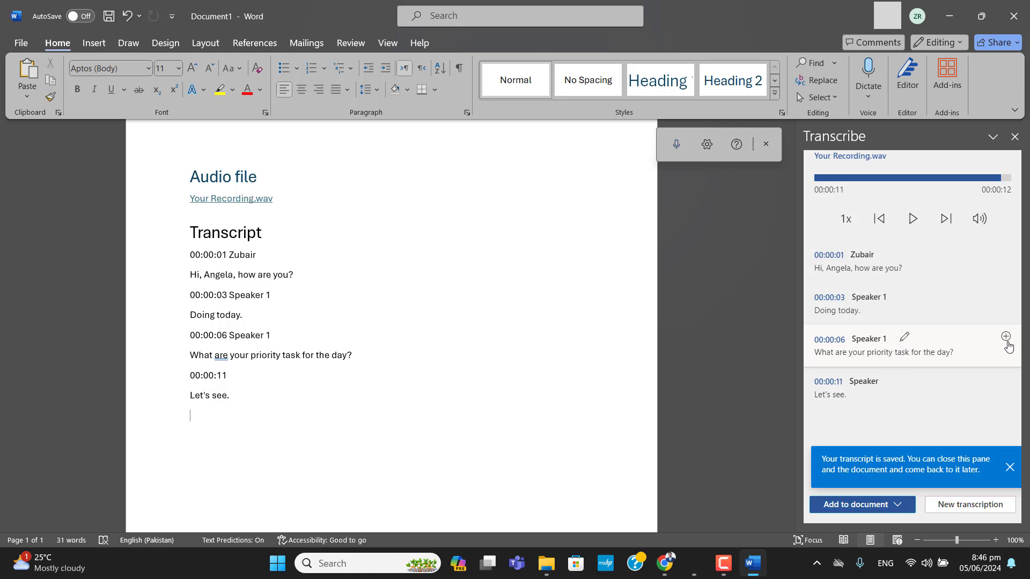
# - Add the single 00:00:06 transcript entry to the end of the document twice
pyautogui.click(1001, 341)
pyautogui.doubleClick(929, 352)
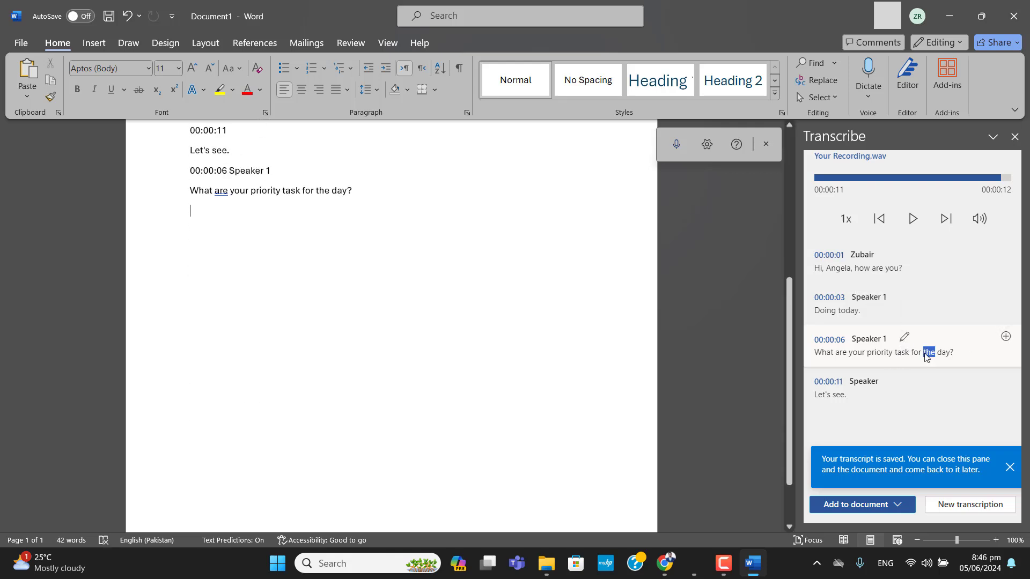
pyautogui.click(1007, 337)
# - Append the line "and what about tomorrow." to the 00:00:06 transcript entry and add the edited entry to the document
pyautogui.click(904, 337)
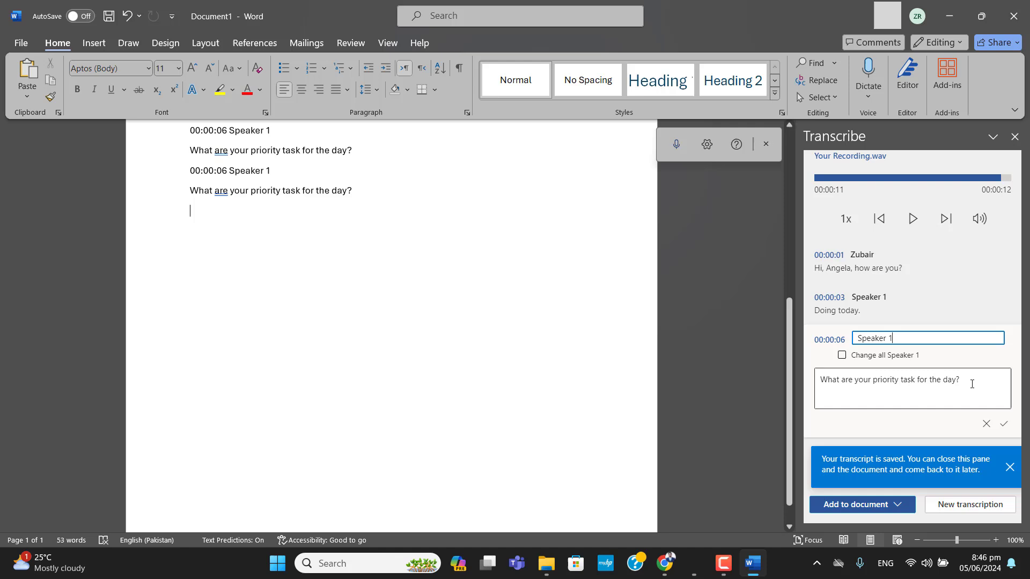
pyautogui.moveTo(969, 384); pyautogui.dragTo(799, 383)
pyautogui.click(963, 399)
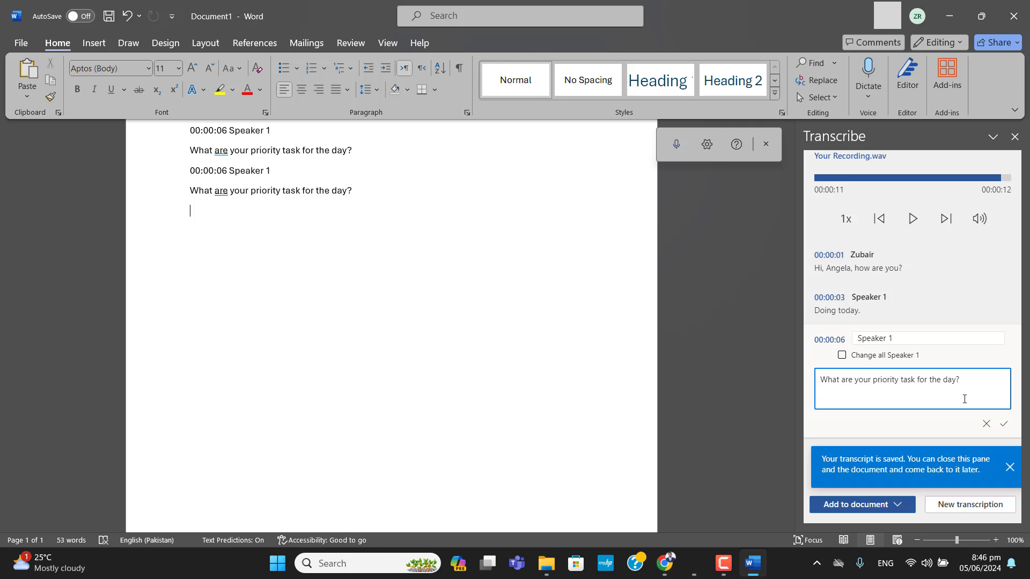
pyautogui.press('Return')
pyautogui.write('and what aboout')
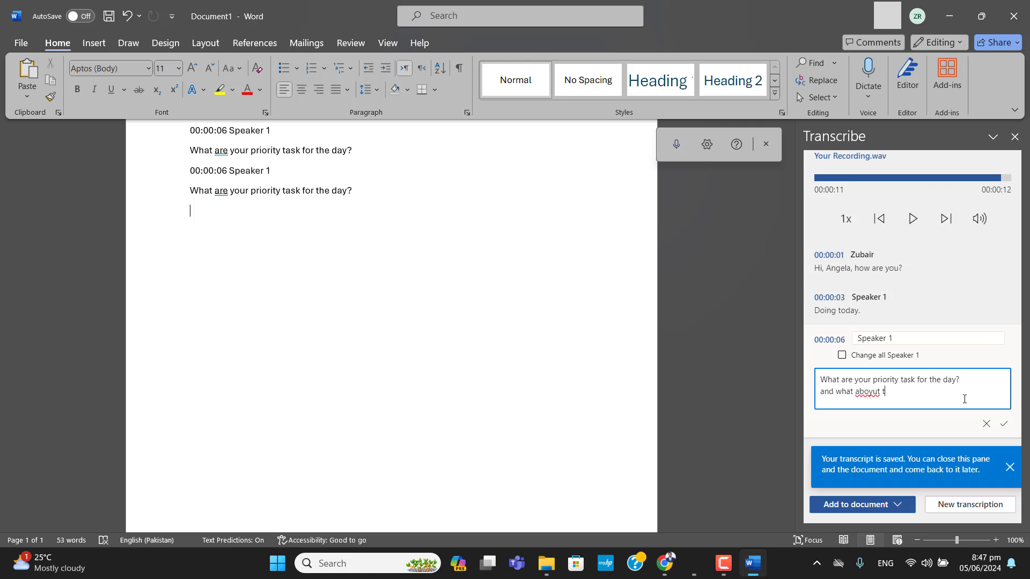
pyautogui.press('BackSpace')
pyautogui.press('BackSpace')
pyautogui.press('BackSpace')
pyautogui.press('BackSpace')
pyautogui.write('ut tomorrow.')
pyautogui.click(1004, 424)
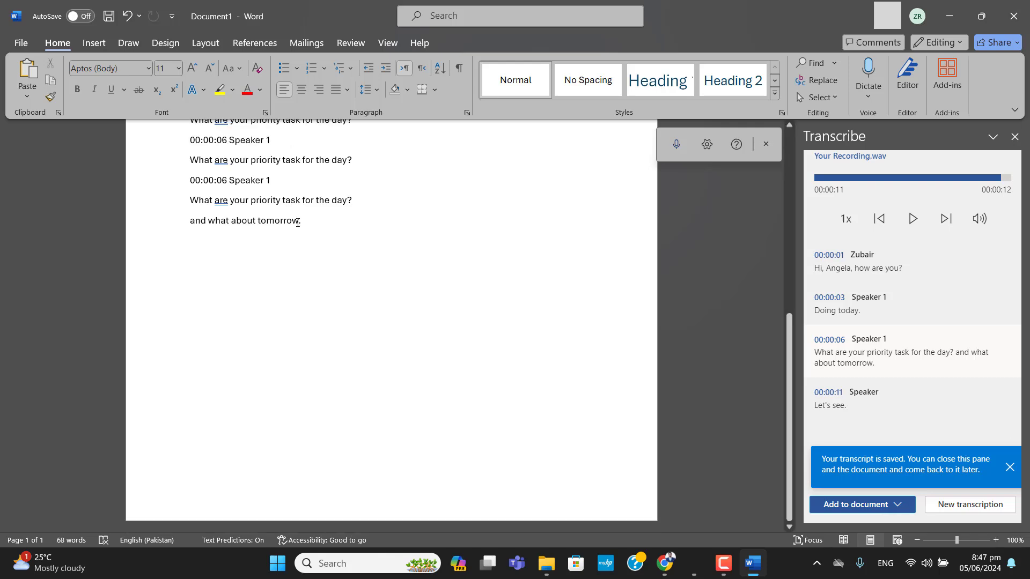
pyautogui.moveTo(301, 221); pyautogui.dragTo(188, 221)
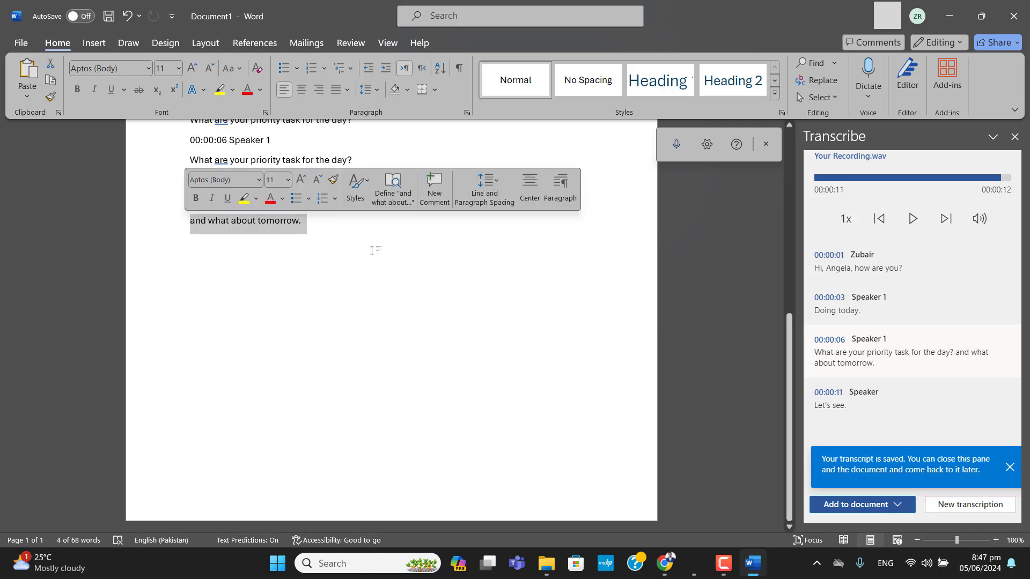
pyautogui.click(549, 324)
pyautogui.moveTo(751, 574)
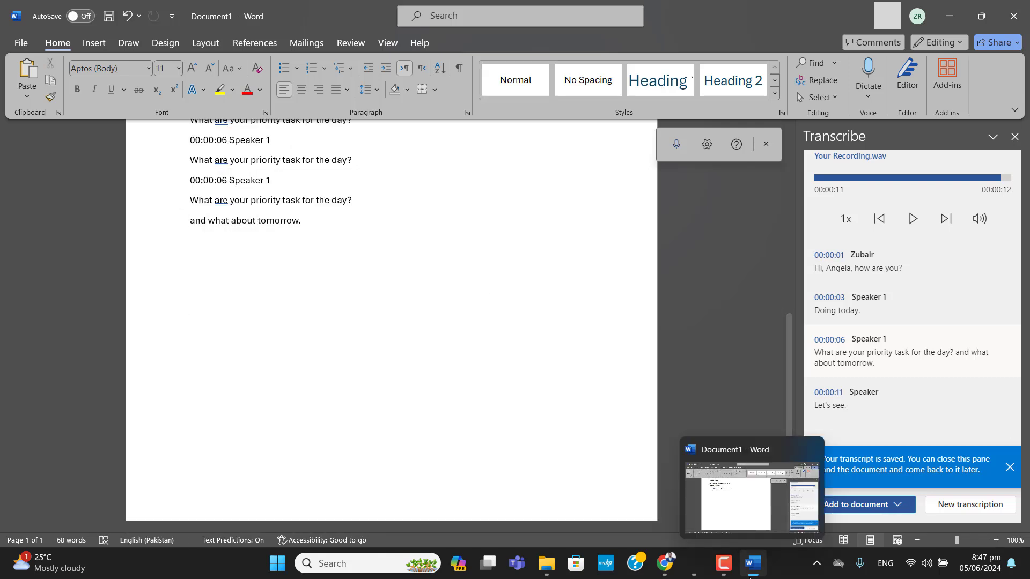
pyautogui.click(975, 513)
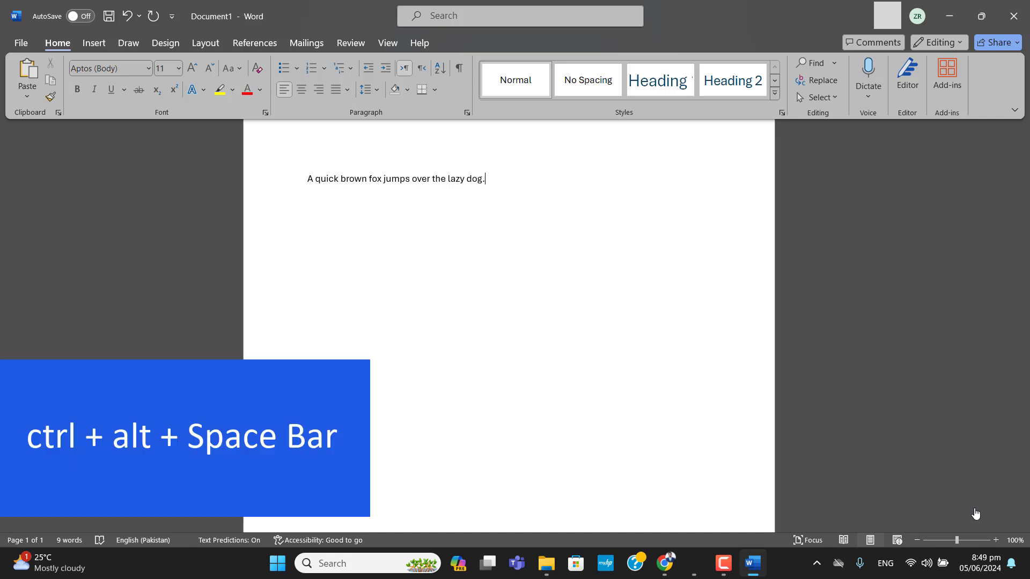
# - Read the sentence "A quick brown fox jumps over the lazy dog." out loud with Read Aloud
pyautogui.hotkey('ctrl', 'alt', 'space')
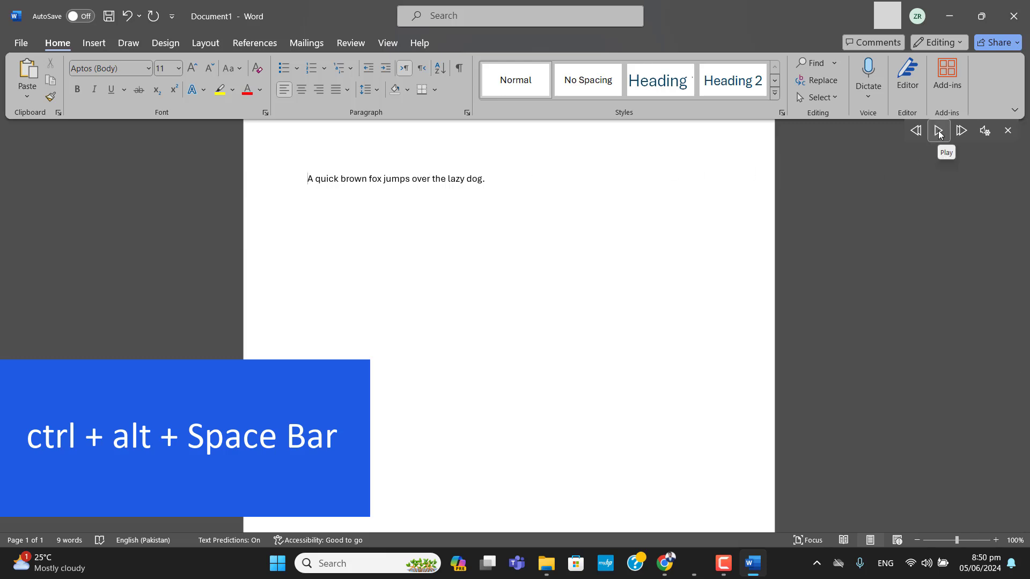
# - Stop and restart Read Aloud several times on the sentence "A quick brown fox jumps over the lazy dog."
pyautogui.hotkey('ctrl', 'alt', 'space')
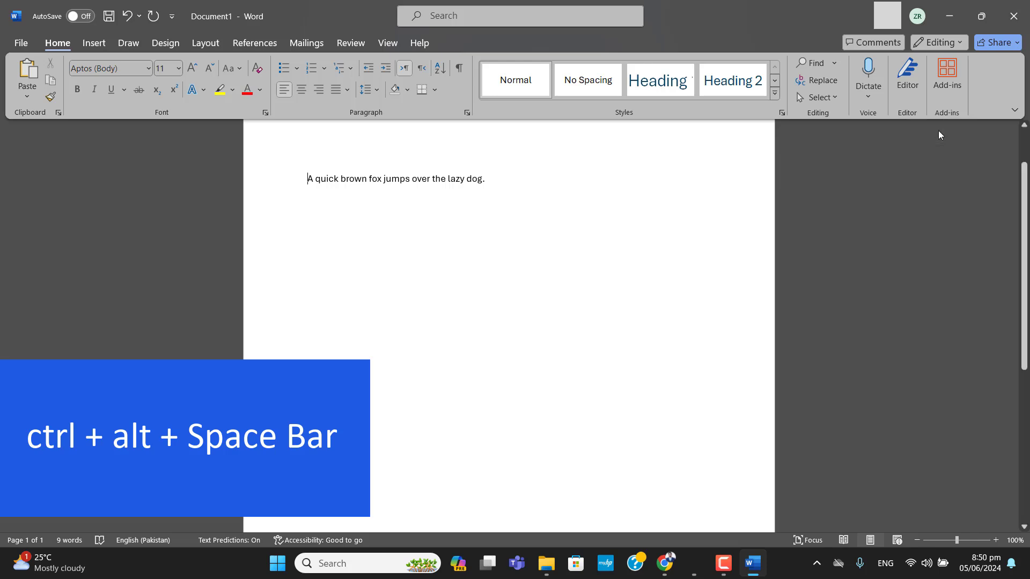
pyautogui.hotkey('ctrl', 'alt', 'space')
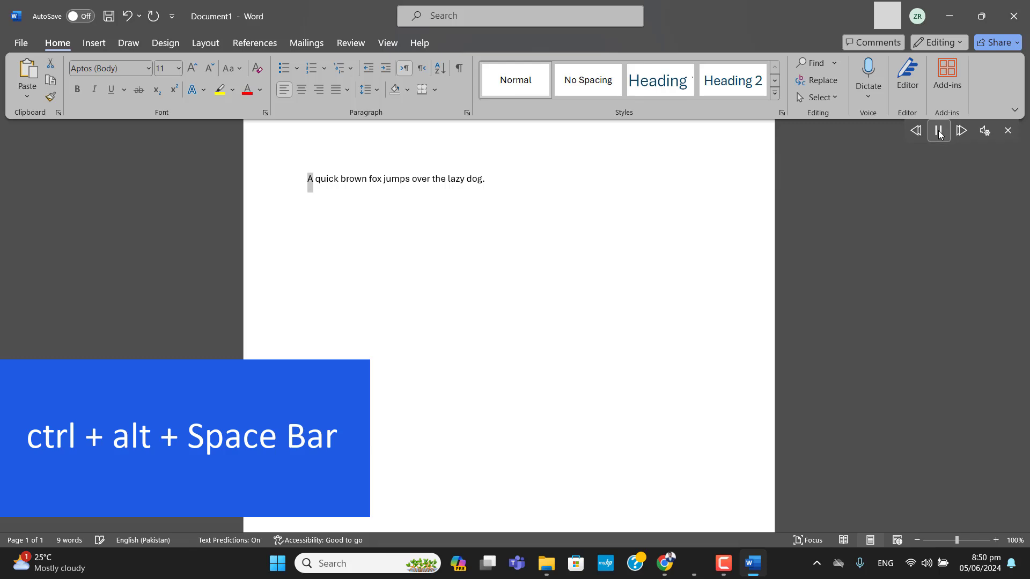
pyautogui.hotkey('ctrl', 'alt', 'space')
pyautogui.hotkey('ctrl', 'alt', 'space')
pyautogui.hotkey('ctrl', 'alt', 'space')
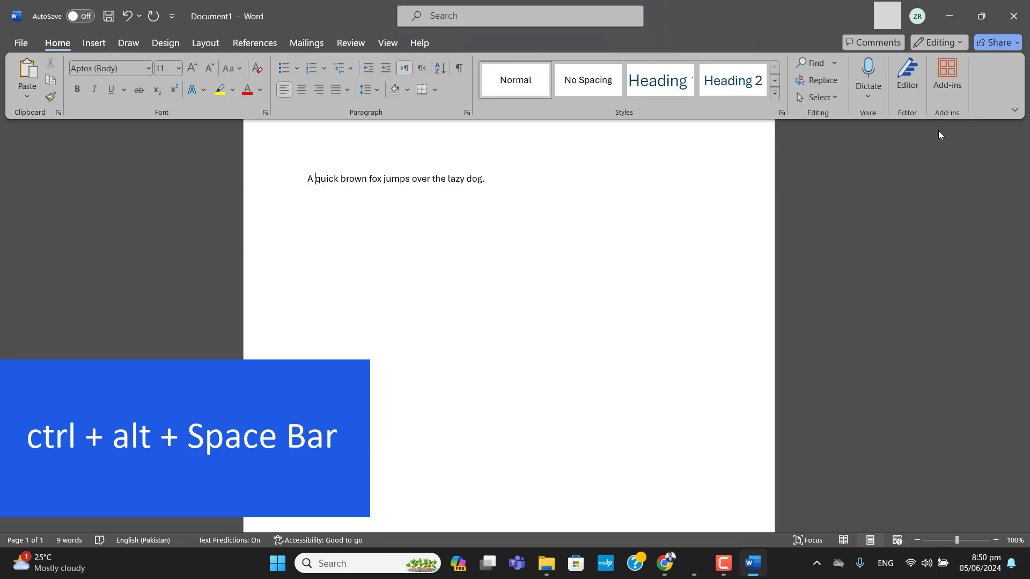
pyautogui.hotkey('ctrl', 'alt', 'space')
pyautogui.hotkey('ctrl', 'alt', 'space')
pyautogui.hotkey('ctrl', 'alt', 'space')
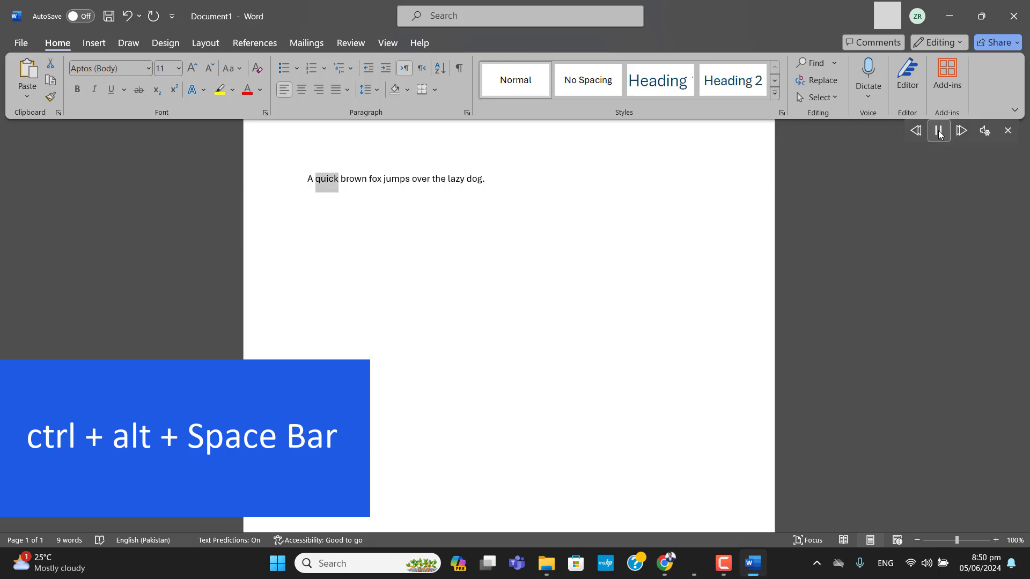
# - Change the Read Aloud voice to Male and play the sentence with that voice
pyautogui.click(985, 135)
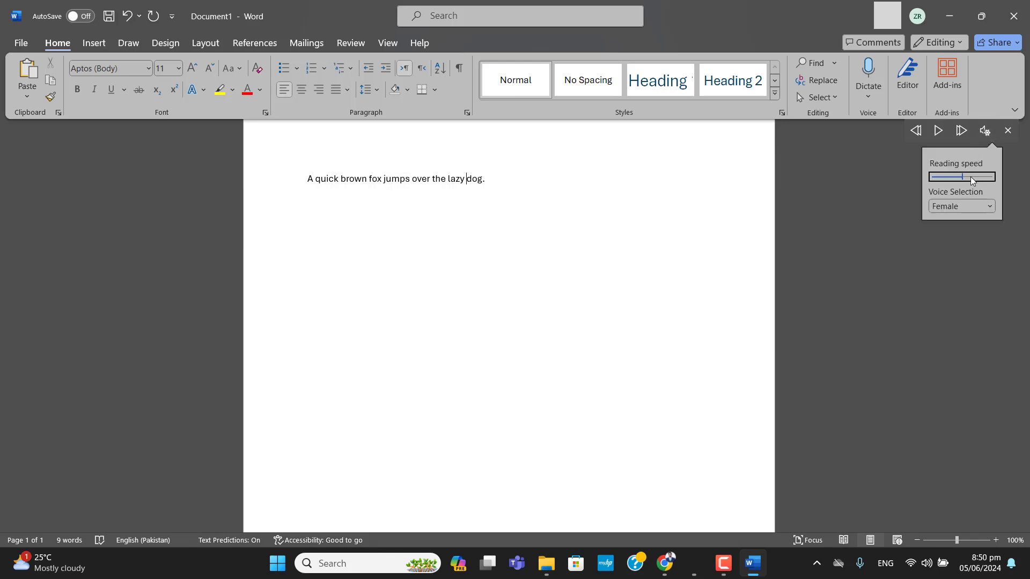
pyautogui.click(990, 208)
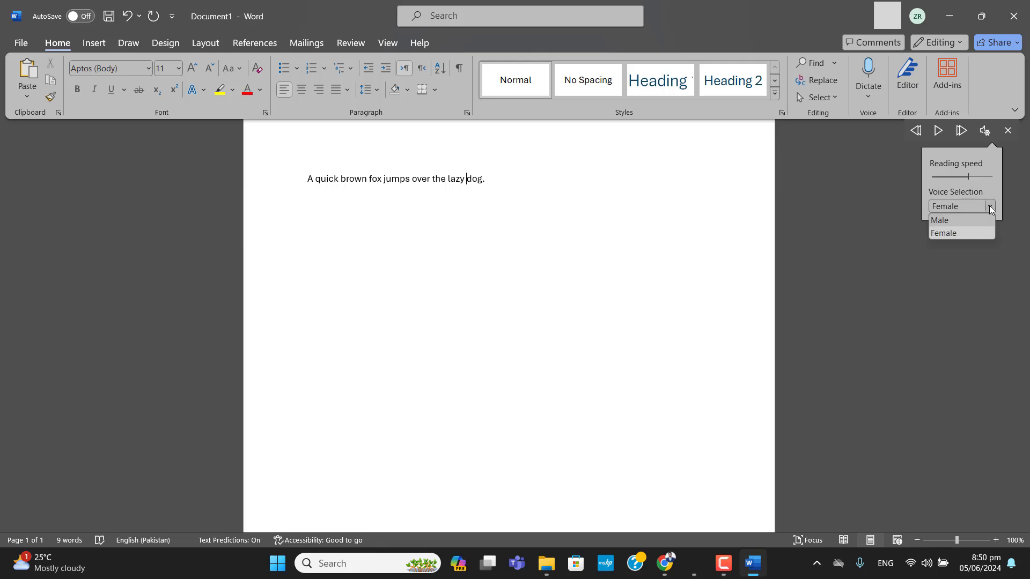
pyautogui.click(945, 219)
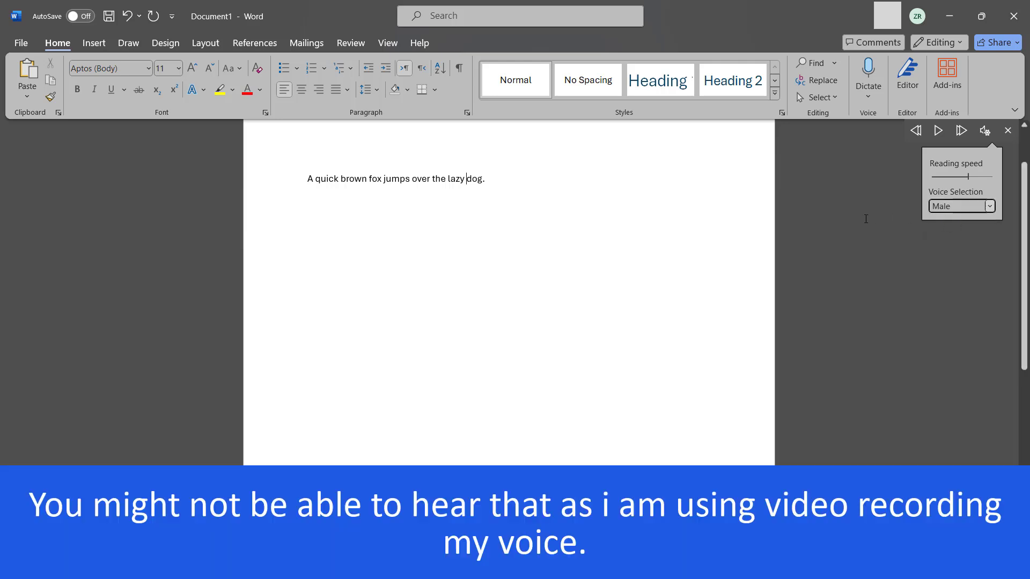
pyautogui.click(866, 219)
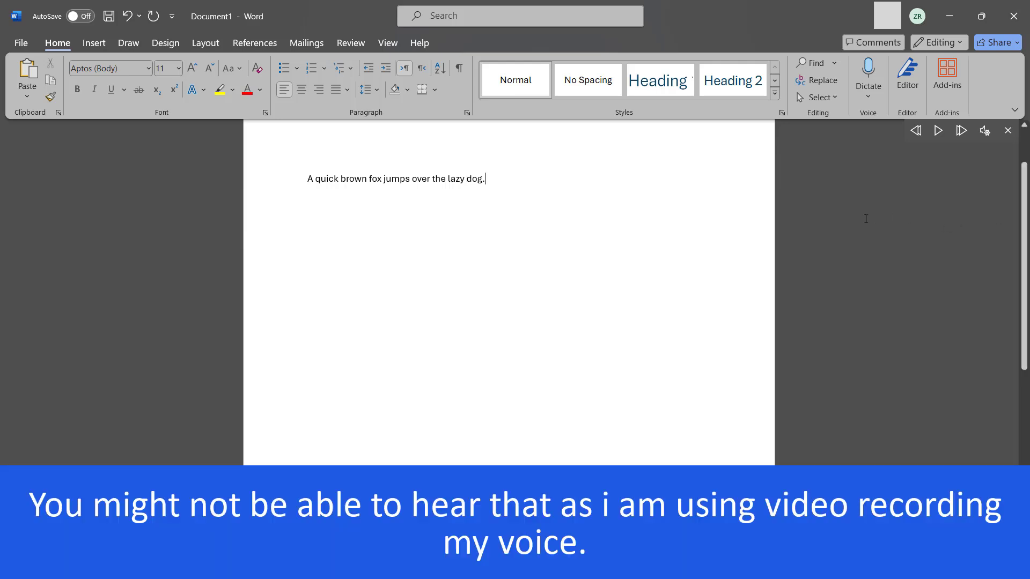
pyautogui.click(938, 131)
pyautogui.click(939, 132)
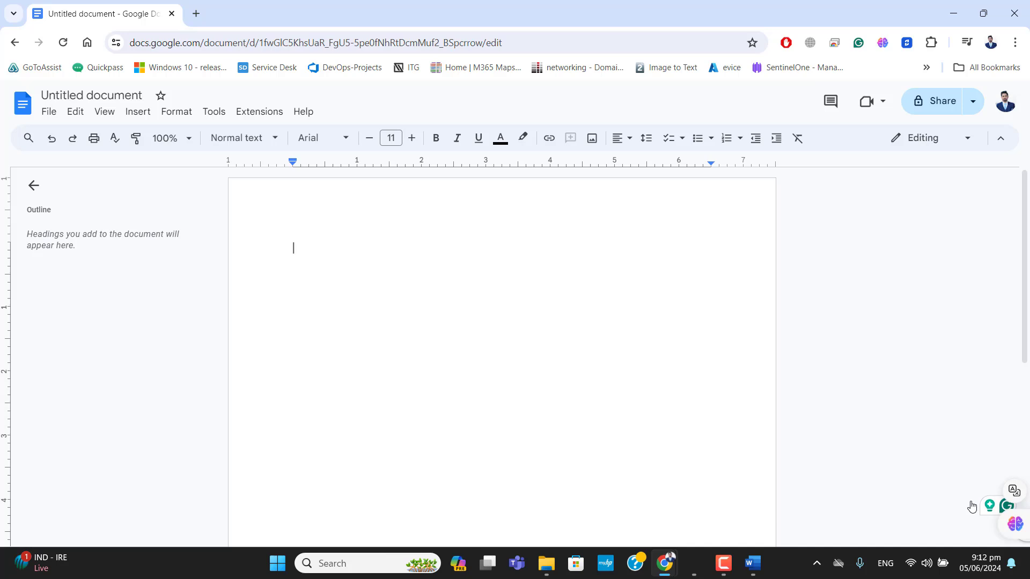
pyautogui.click(209, 45)
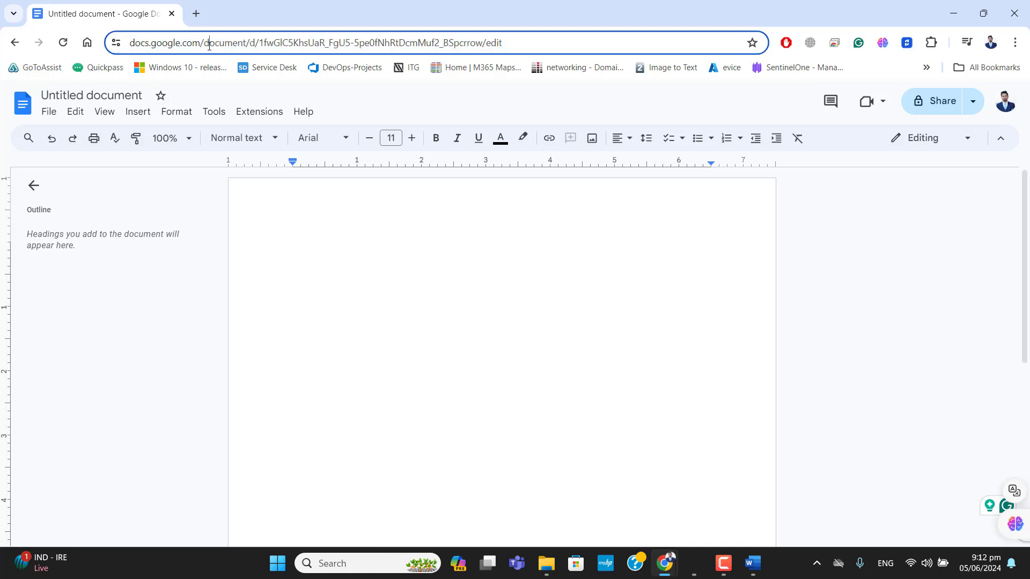
pyautogui.click(209, 45)
pyautogui.click(210, 45)
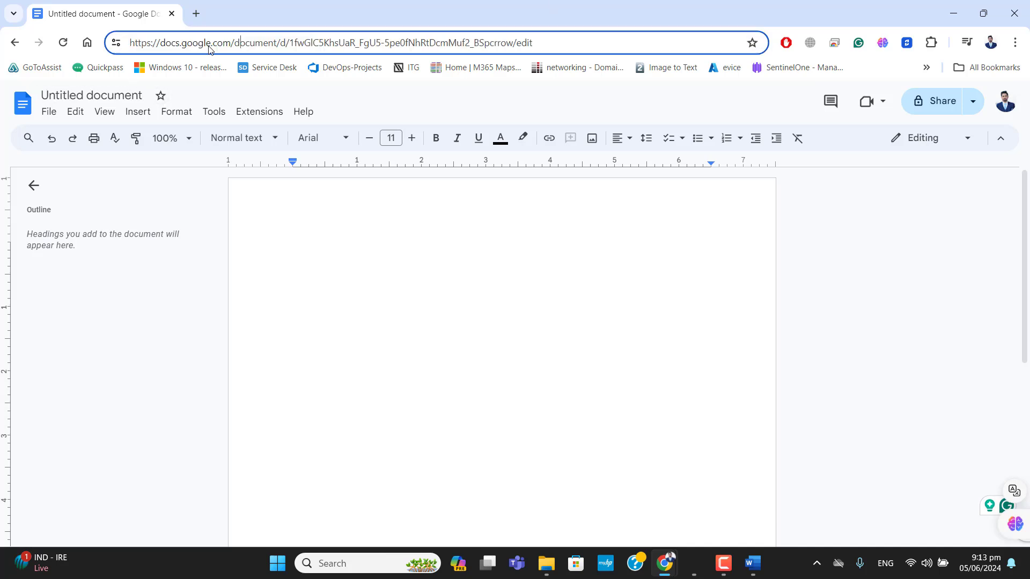
# - Open the voice typing tool for the blank document and look at its list of input languages
pyautogui.click(272, 230)
pyautogui.click(208, 113)
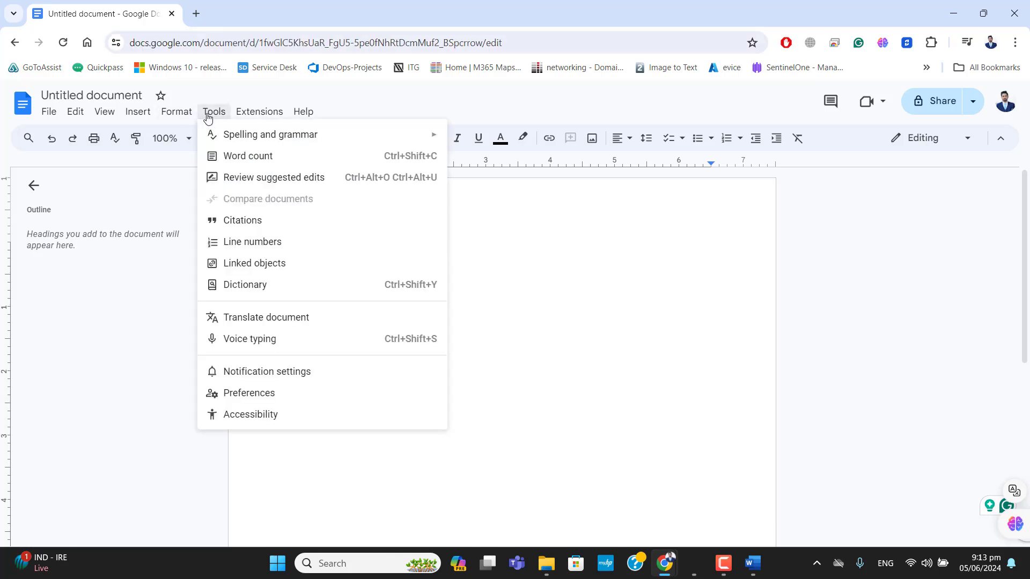
pyautogui.click(263, 340)
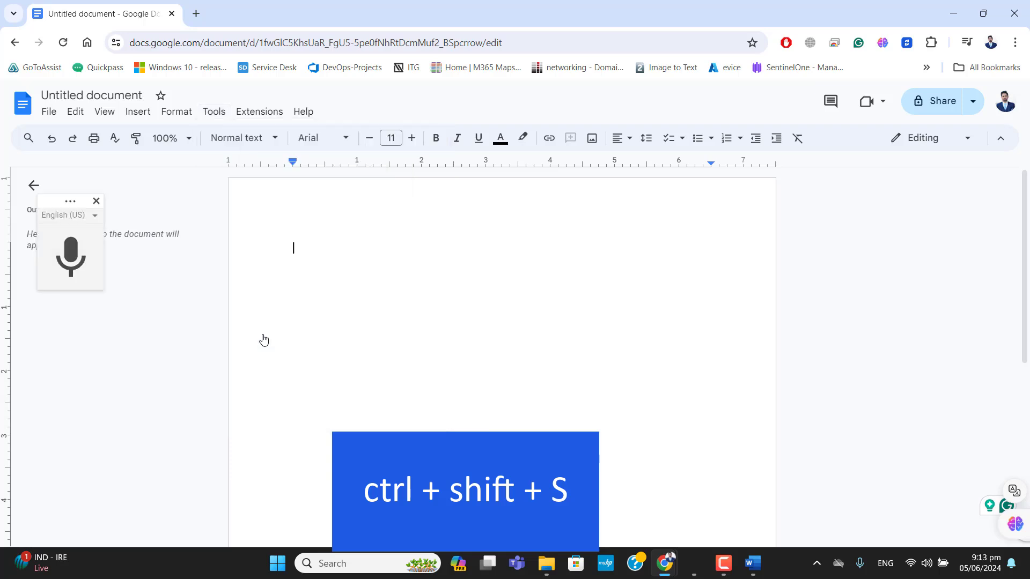
pyautogui.click(95, 216)
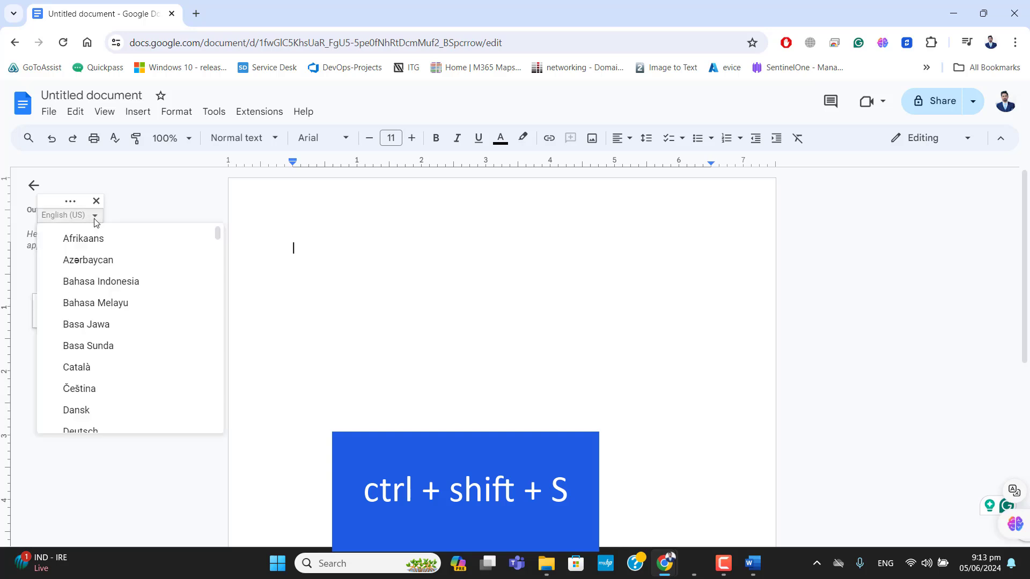
pyautogui.click(226, 223)
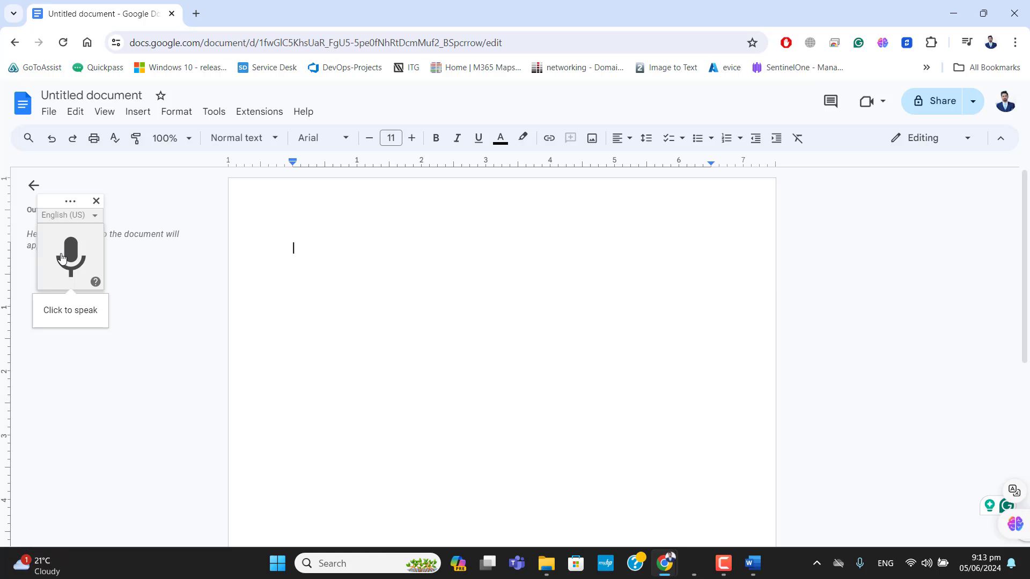
# - Start voice typing in English (US) and allow docs.google.com to use the microphone
pyautogui.click(62, 257)
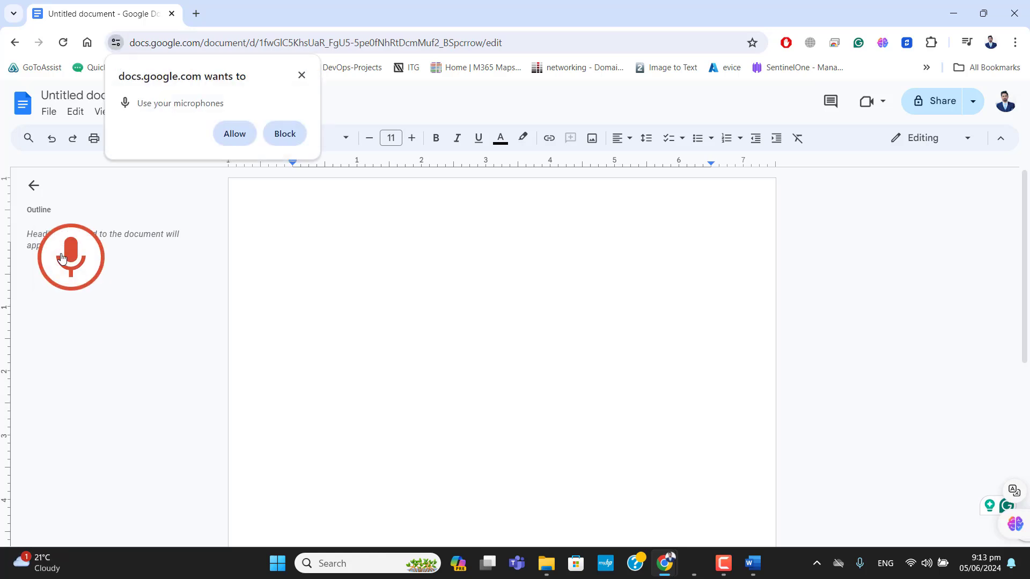
pyautogui.click(231, 136)
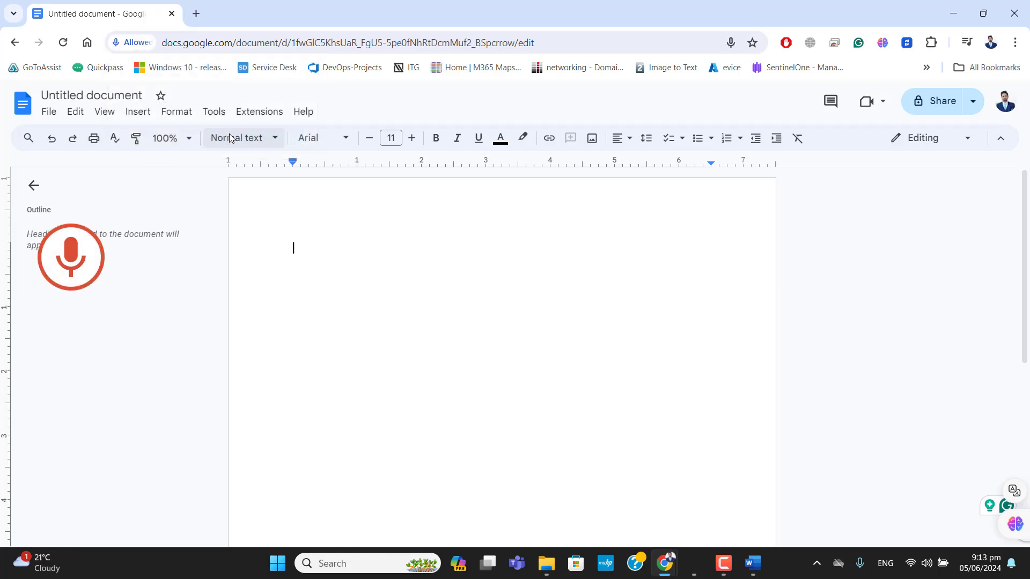